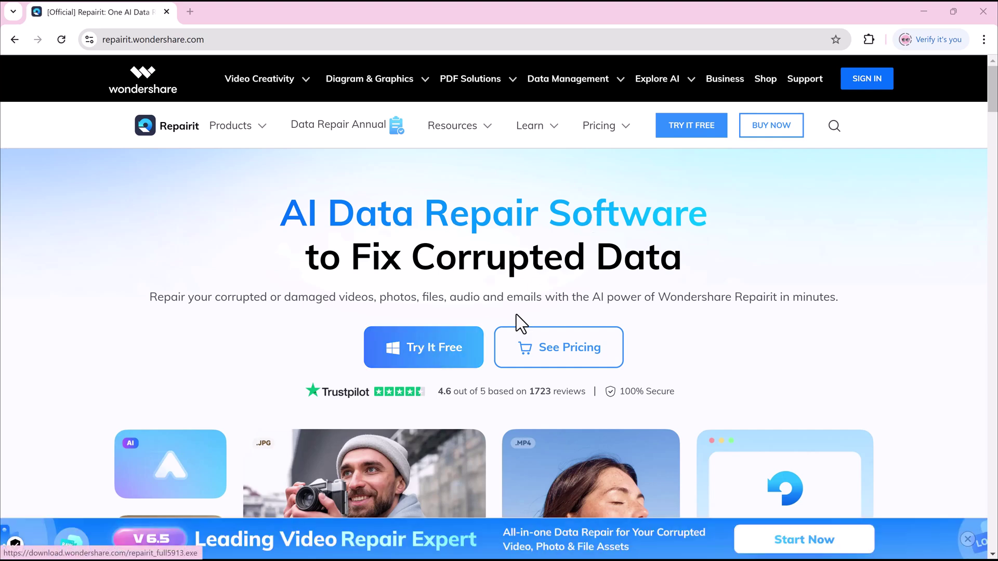
pyautogui.moveTo(994, 92); pyautogui.dragTo(994, 117)
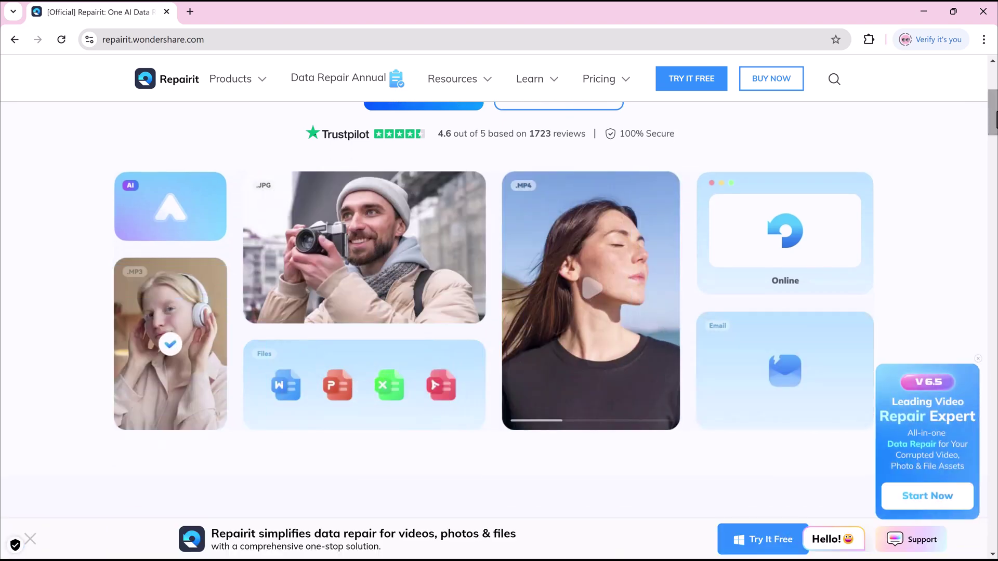
pyautogui.moveTo(994, 117); pyautogui.dragTo(993, 176)
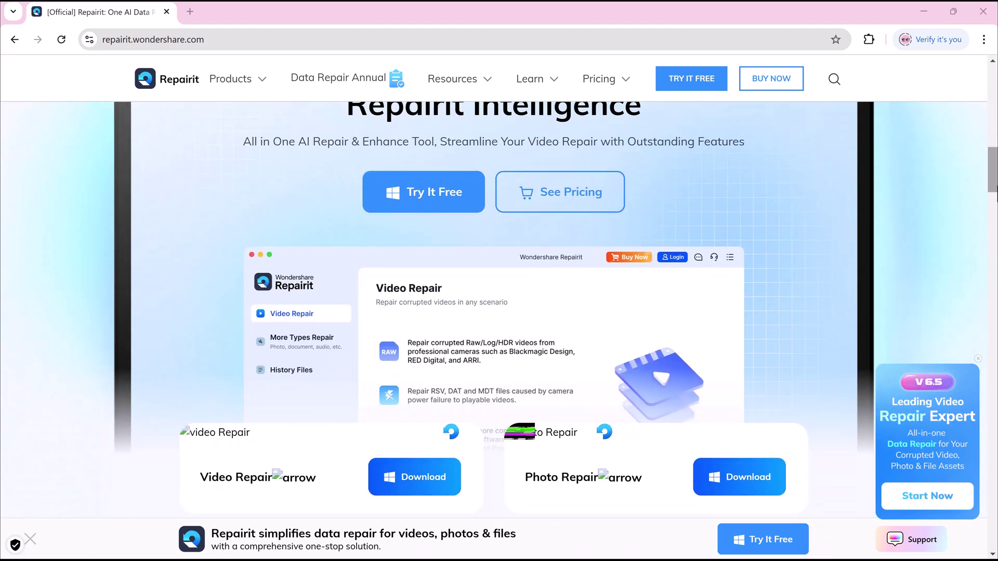
pyautogui.moveTo(994, 183); pyautogui.dragTo(994, 294)
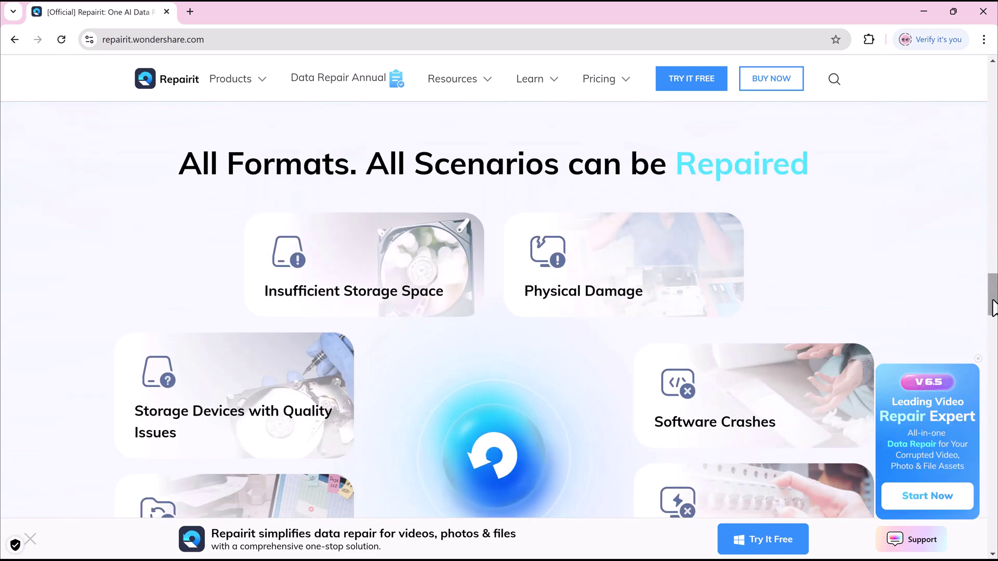
pyautogui.moveTo(993, 305); pyautogui.dragTo(992, 508)
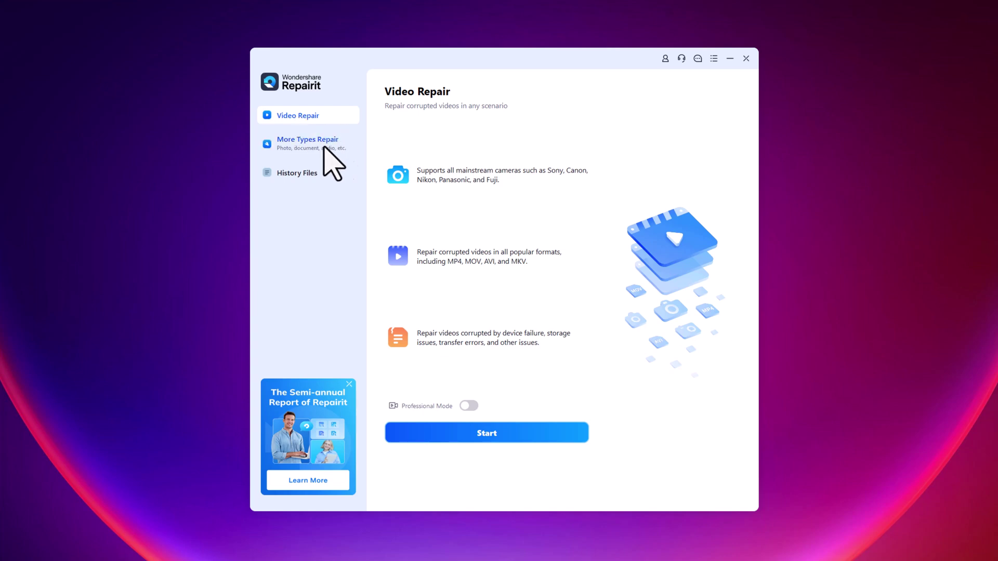
pyautogui.click(299, 149)
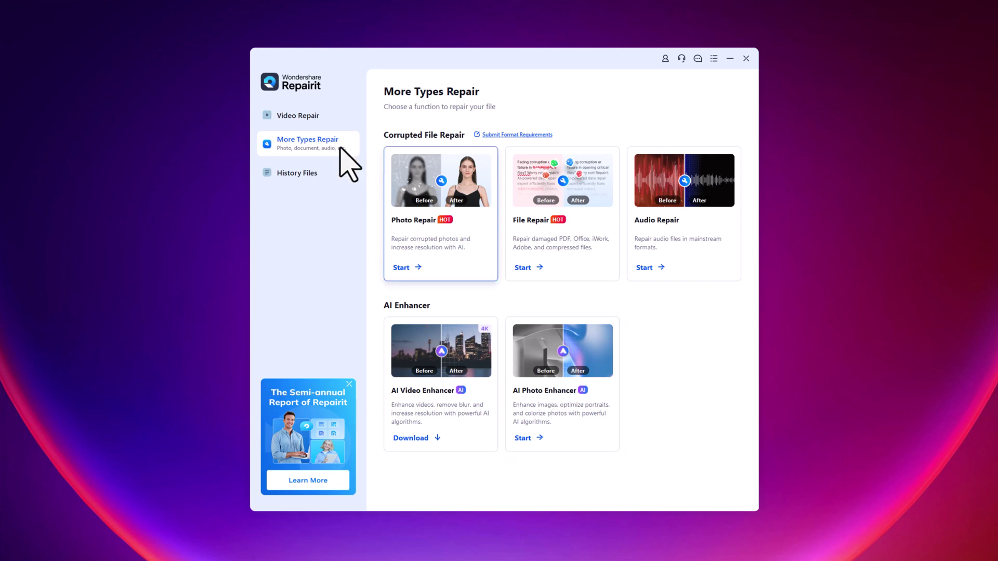
pyautogui.click(305, 117)
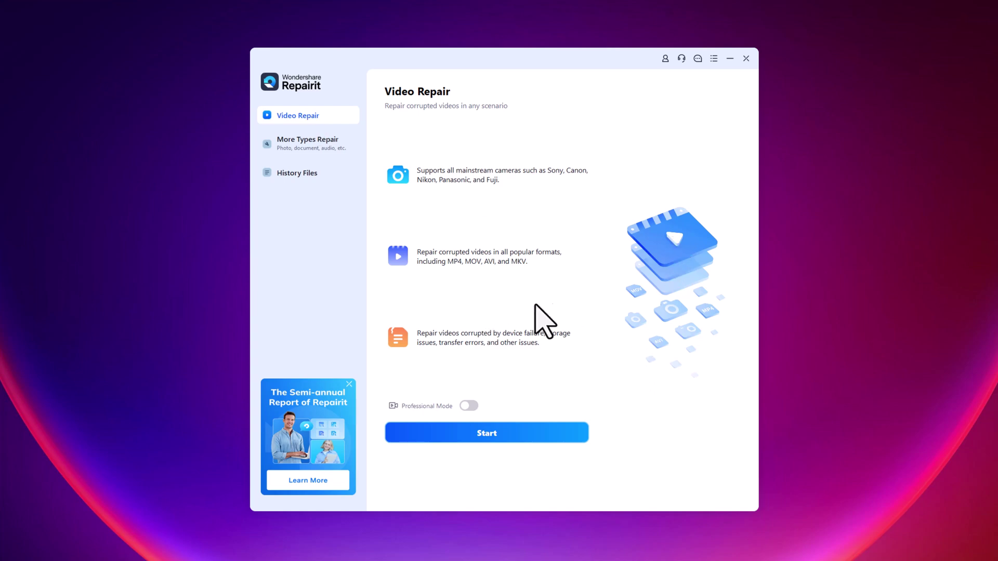
# - Import 5725953-sd_426_240_30fps.mp4 into Repairit's unrepaired videos list
pyautogui.click(468, 434)
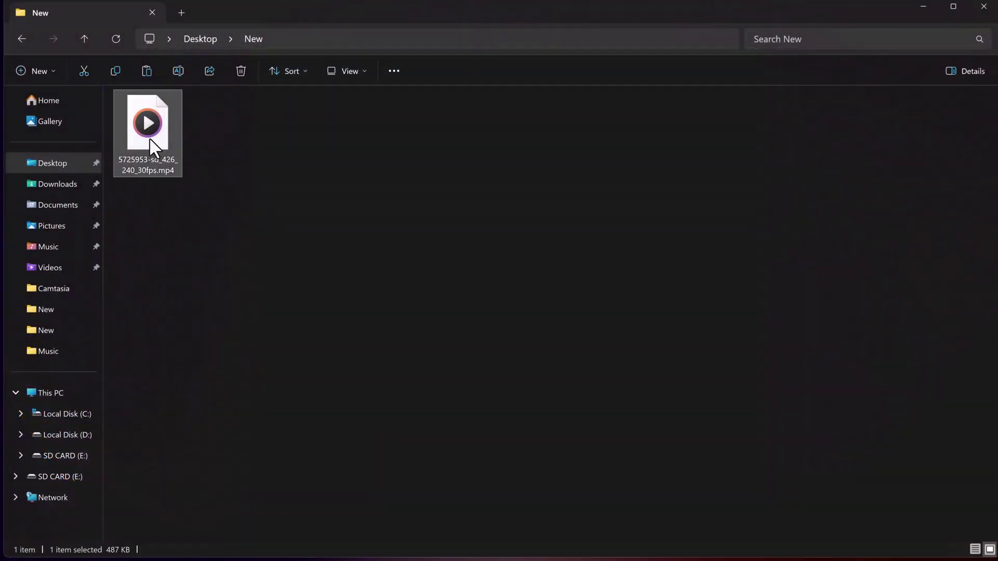
pyautogui.doubleClick(148, 138)
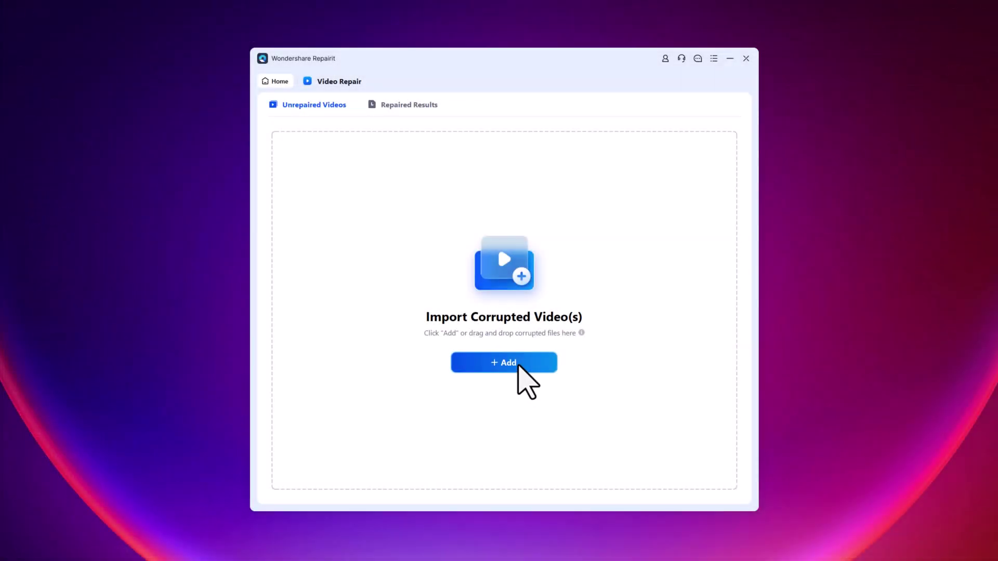
pyautogui.click(504, 363)
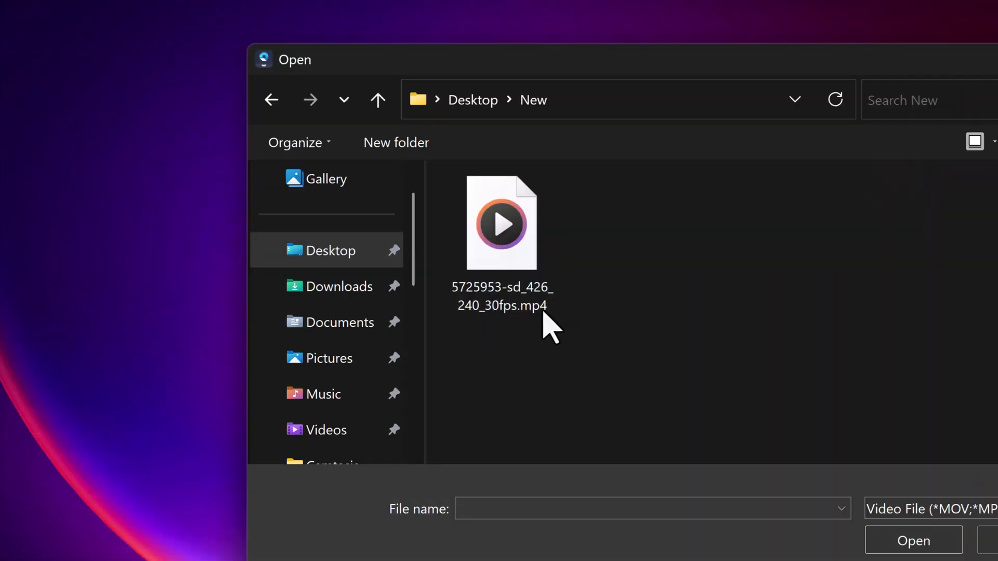
pyautogui.click(511, 268)
pyautogui.doubleClick(510, 270)
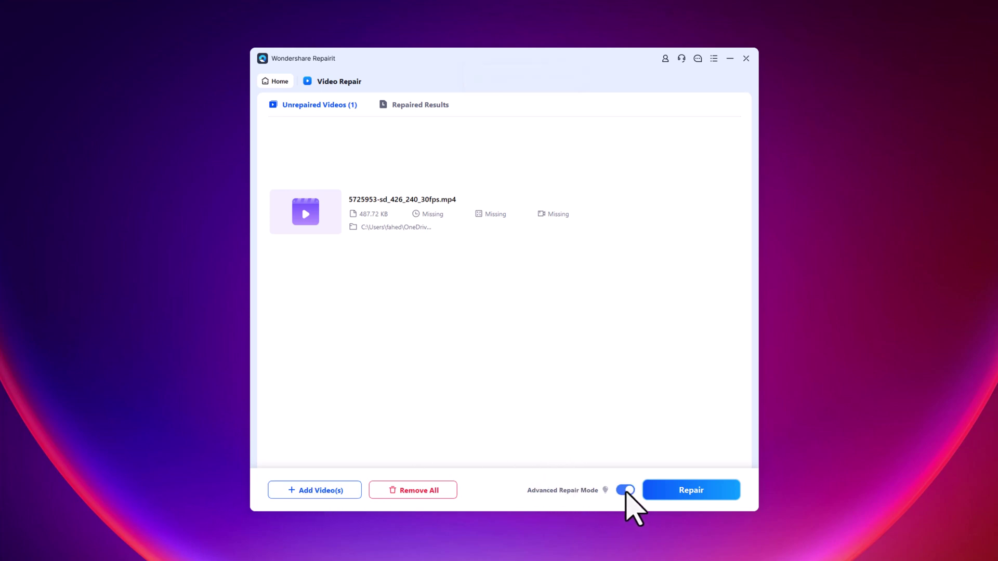
# - Repair the imported MP4 and preview the repaired video
pyautogui.click(691, 491)
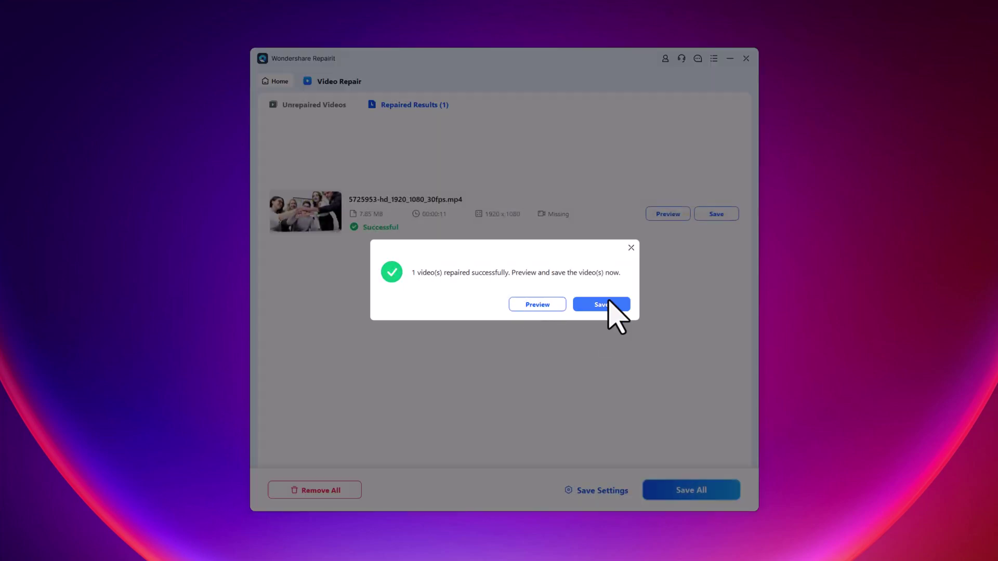
pyautogui.click(537, 304)
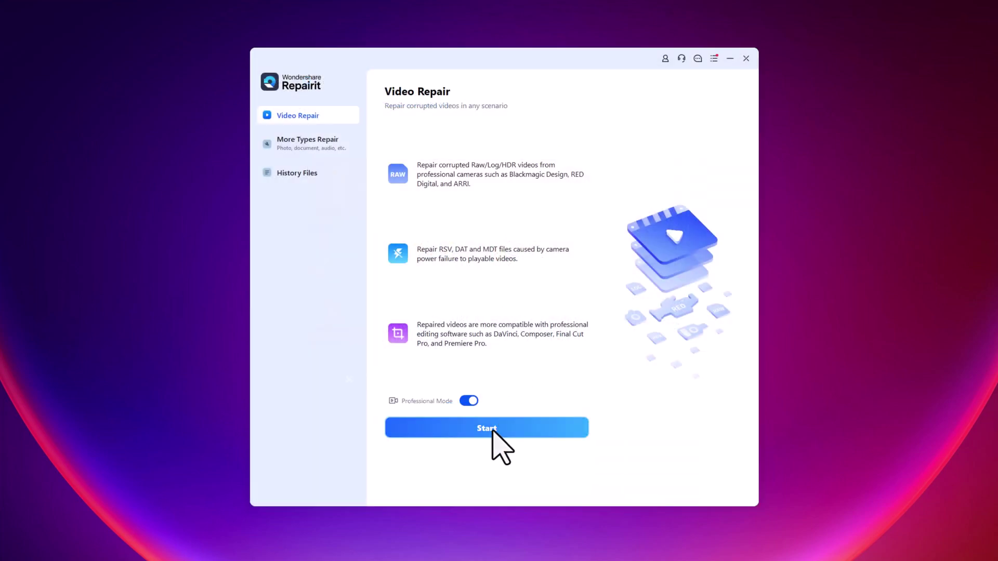
# - Add 4K HEVC 59.940 Broadcast Capture Sample.mkv for a Professional Mode repair
pyautogui.click(487, 429)
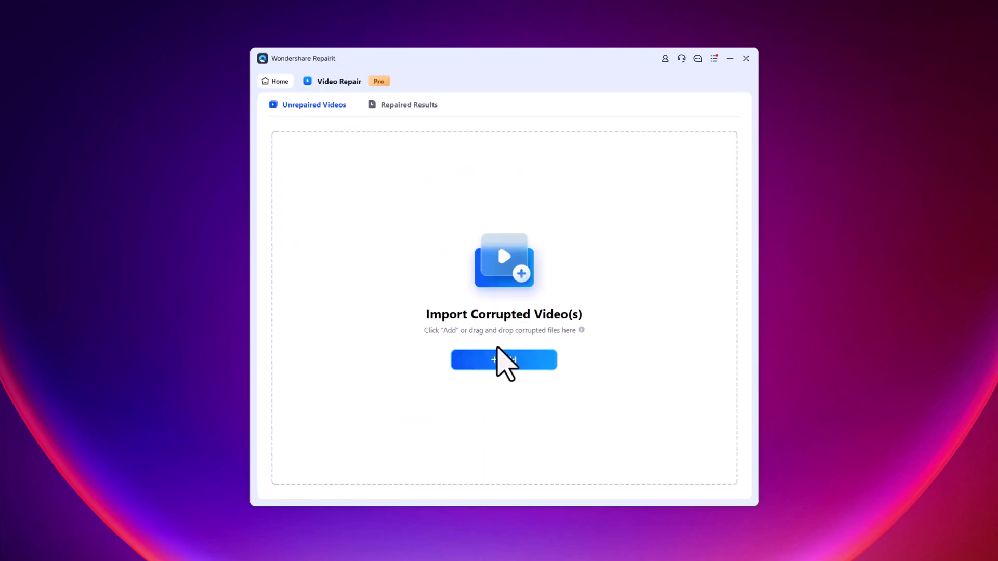
pyautogui.click(504, 359)
pyautogui.doubleClick(634, 251)
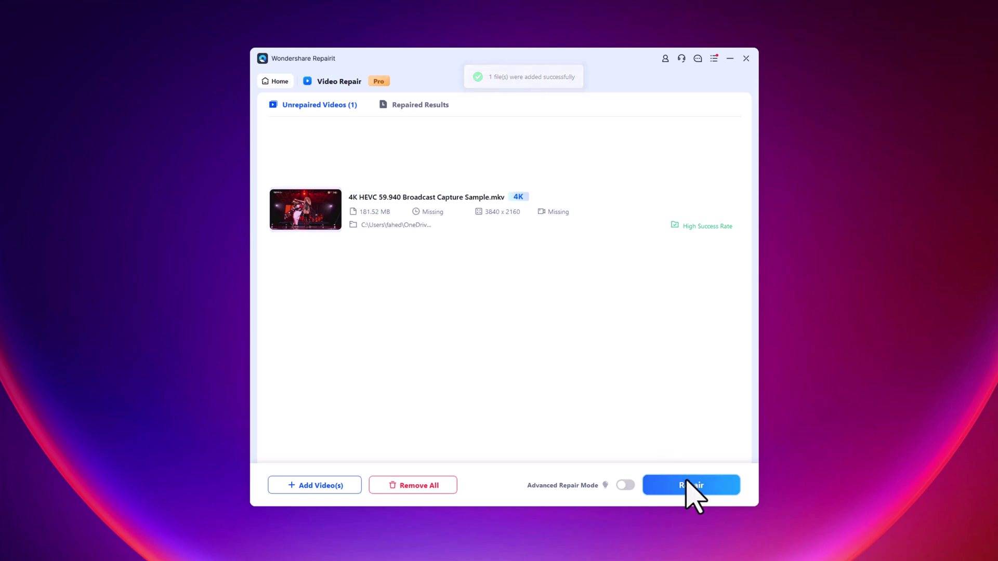
# - Repair the 4K clip, preview the result, and close the preview
pyautogui.click(692, 486)
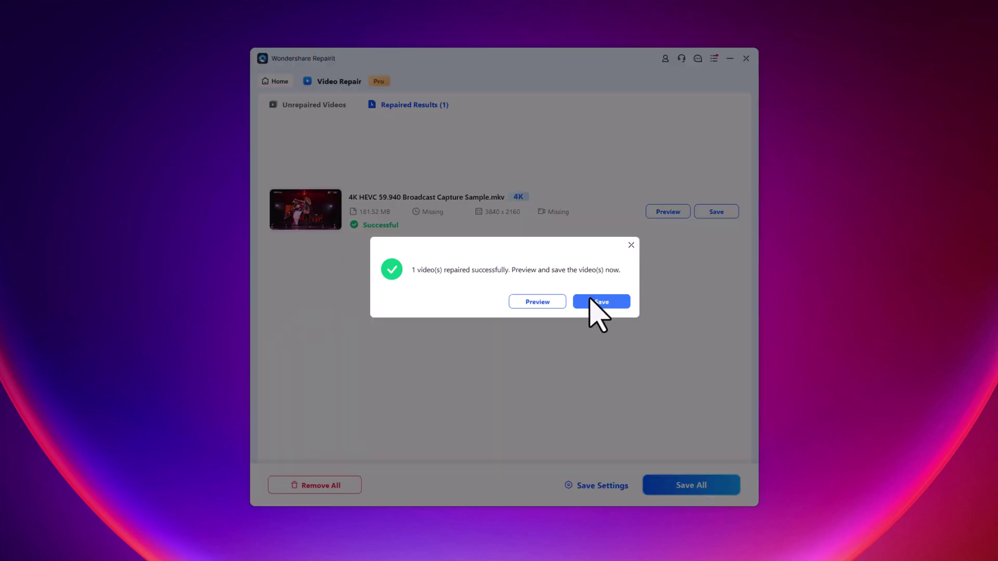
pyautogui.click(546, 302)
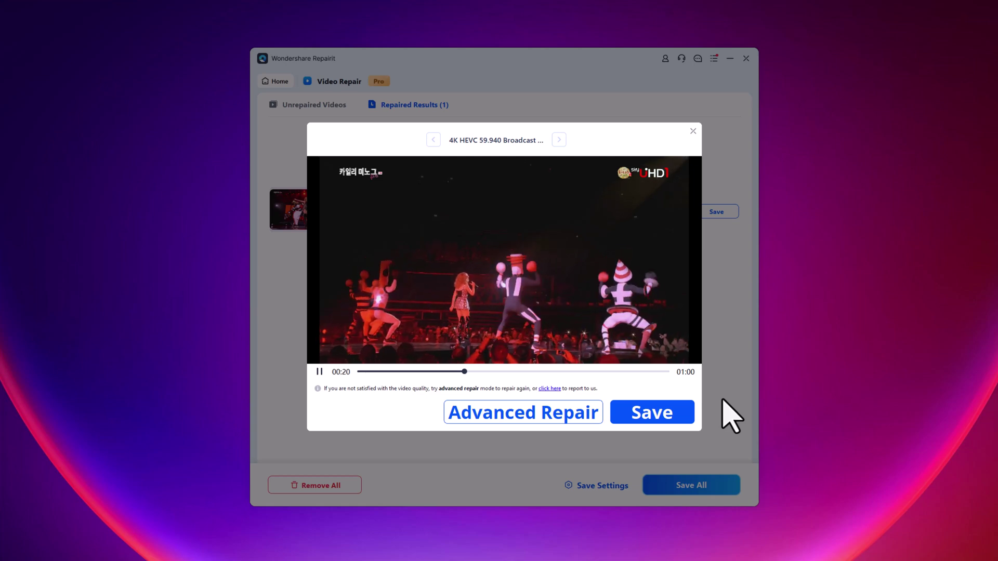
pyautogui.click(695, 132)
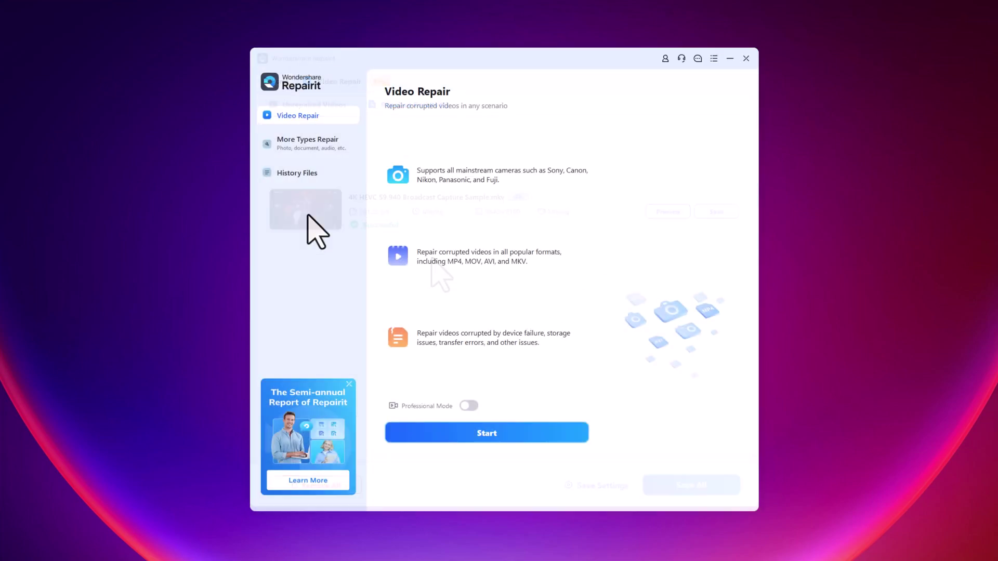
# - Load the middle sample portrait, a man at a laptop, into AI Photo Enhancer
pyautogui.click(308, 143)
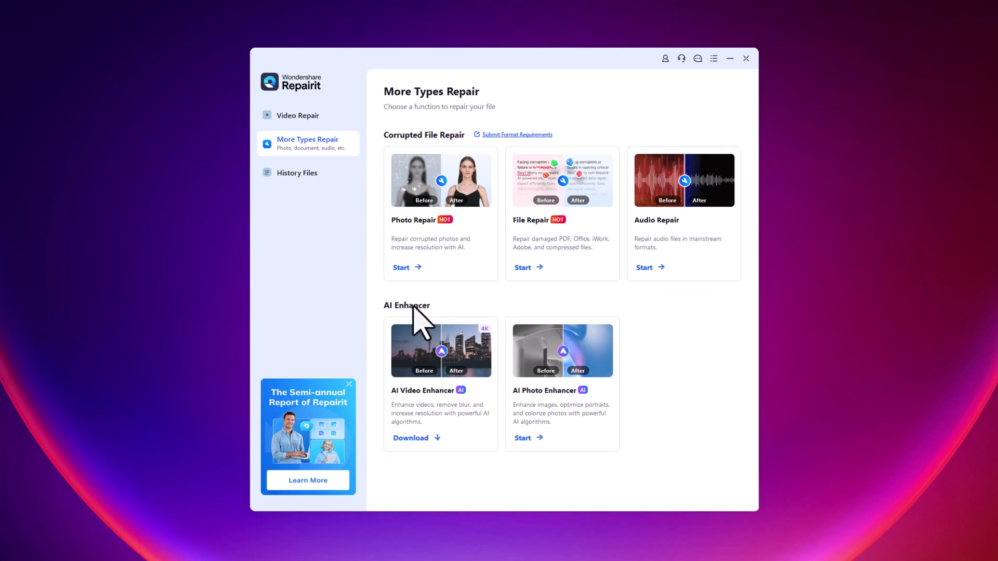
pyautogui.click(521, 391)
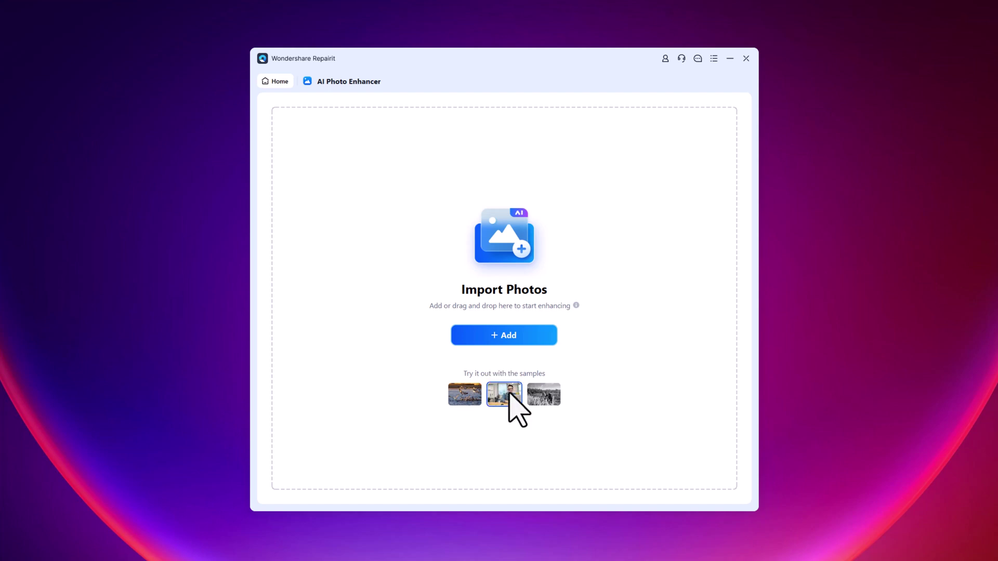
pyautogui.click(505, 395)
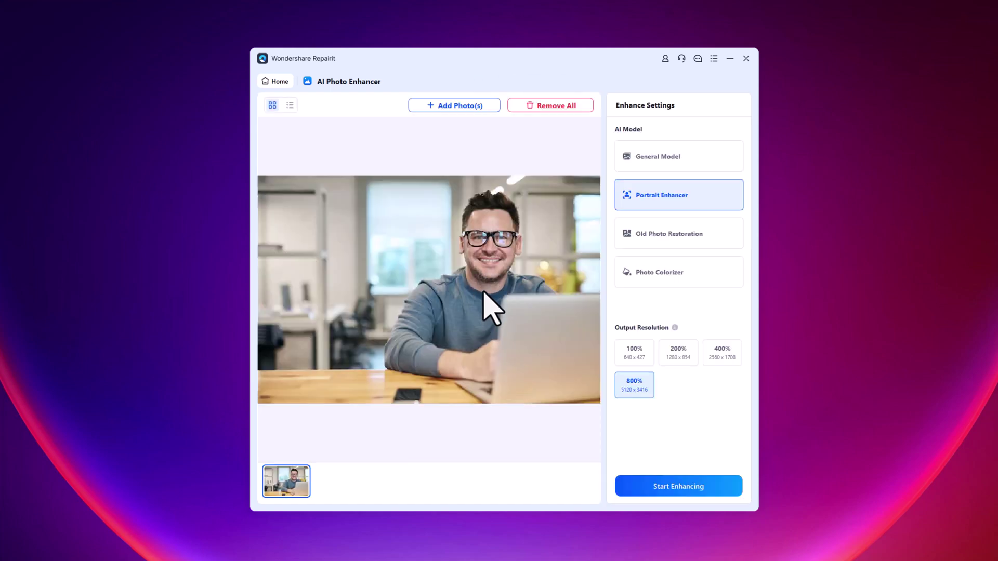
# - Select the Portrait Enhancer AI model after trying the others, with 400% output resolution
pyautogui.click(486, 285)
pyautogui.click(667, 159)
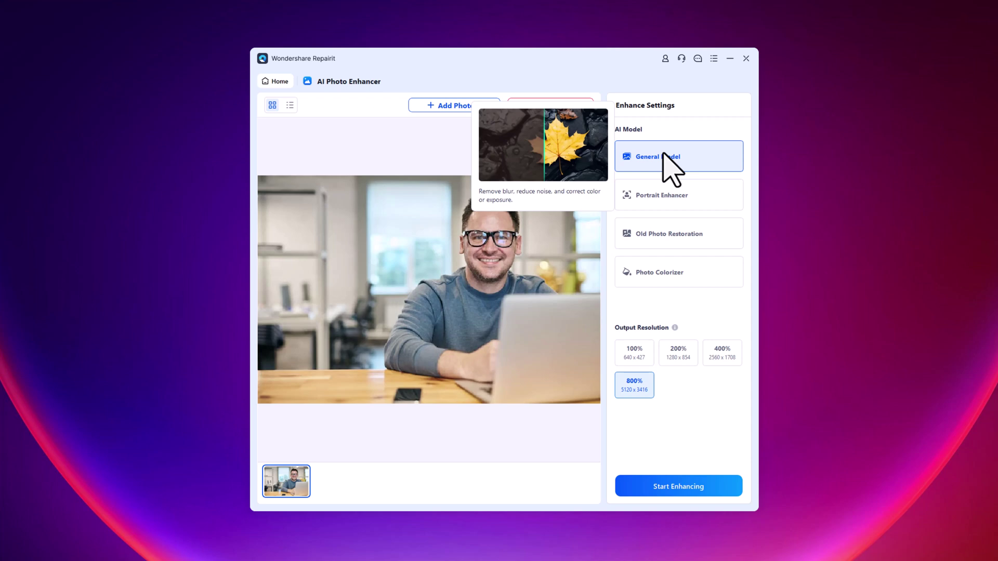
pyautogui.click(687, 198)
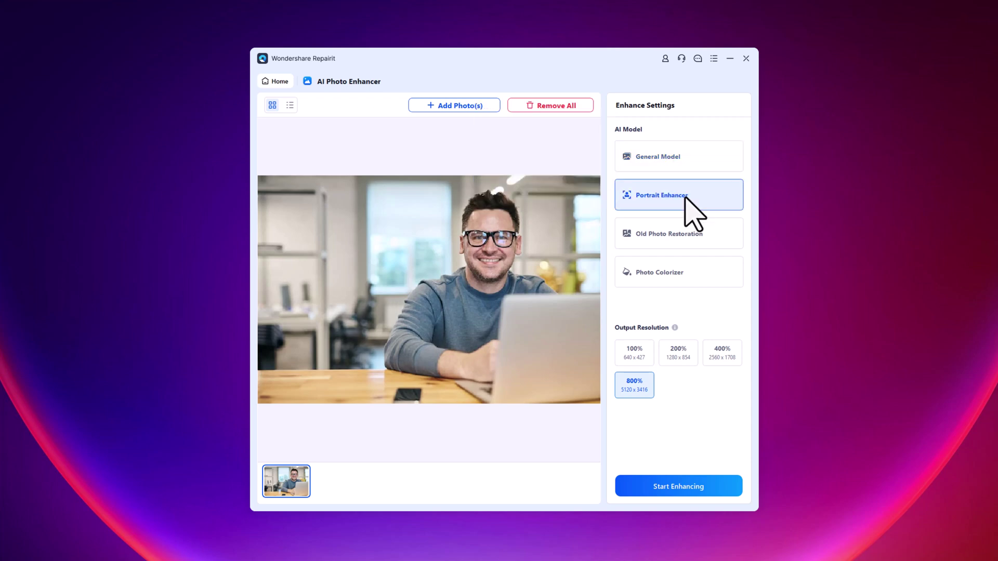
pyautogui.click(685, 234)
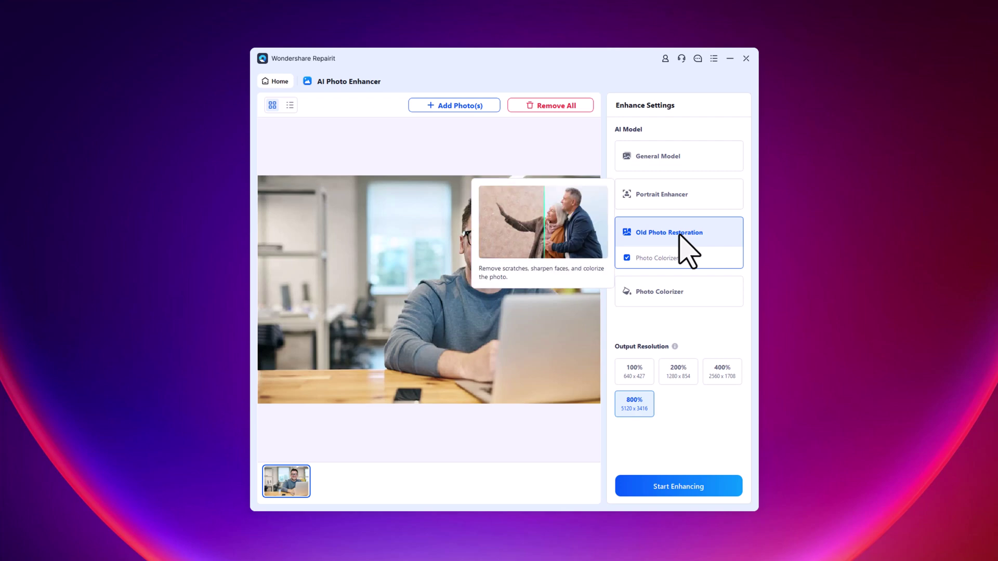
pyautogui.click(683, 292)
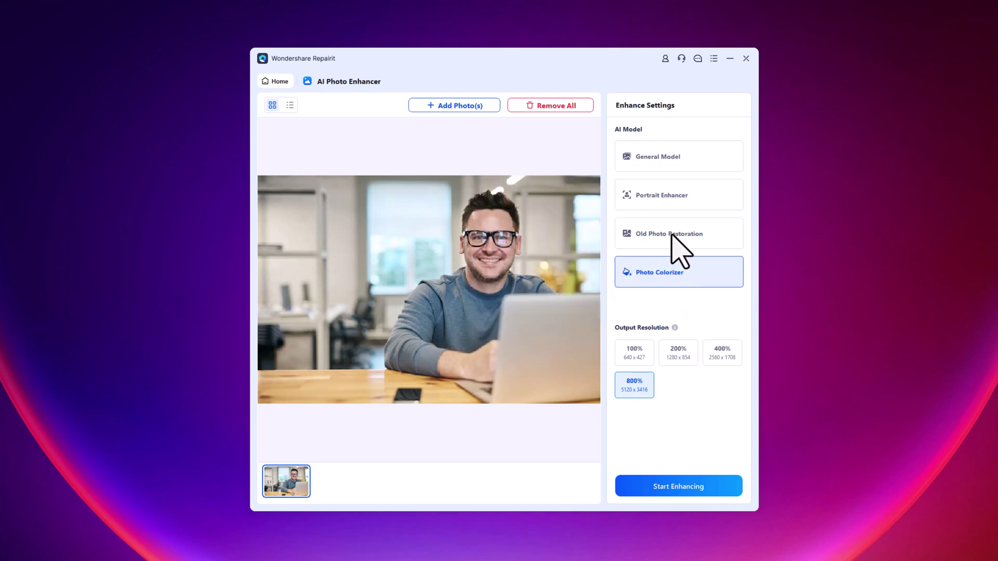
pyautogui.click(678, 196)
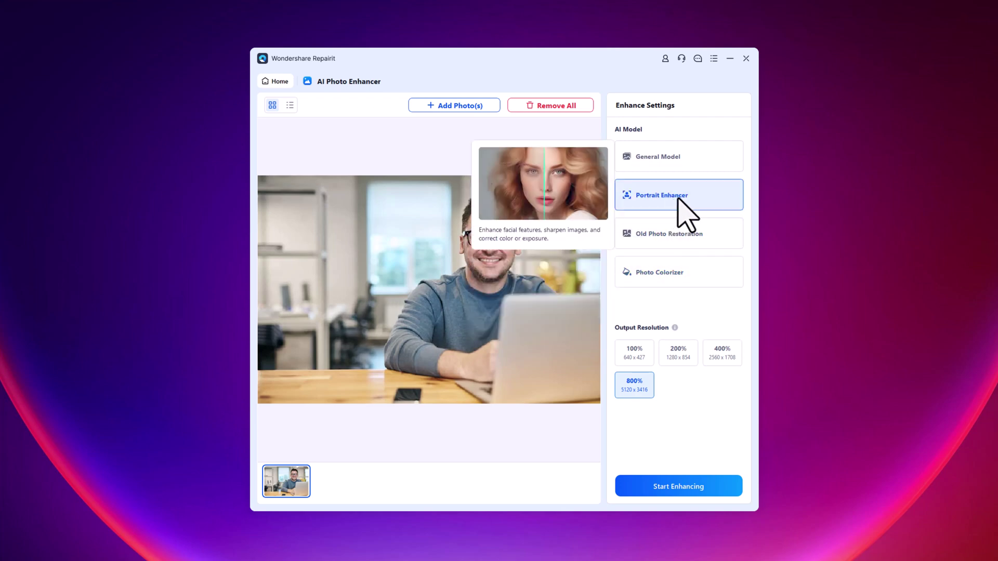
pyautogui.click(716, 357)
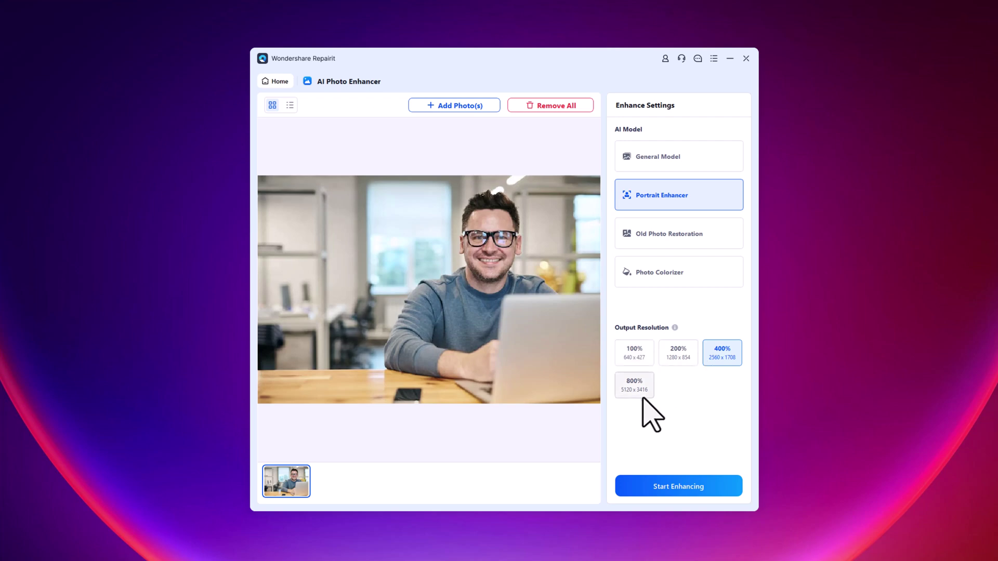
# - Enhance the portrait after agreeing to upload, then slide to compare original and enhanced
pyautogui.click(676, 487)
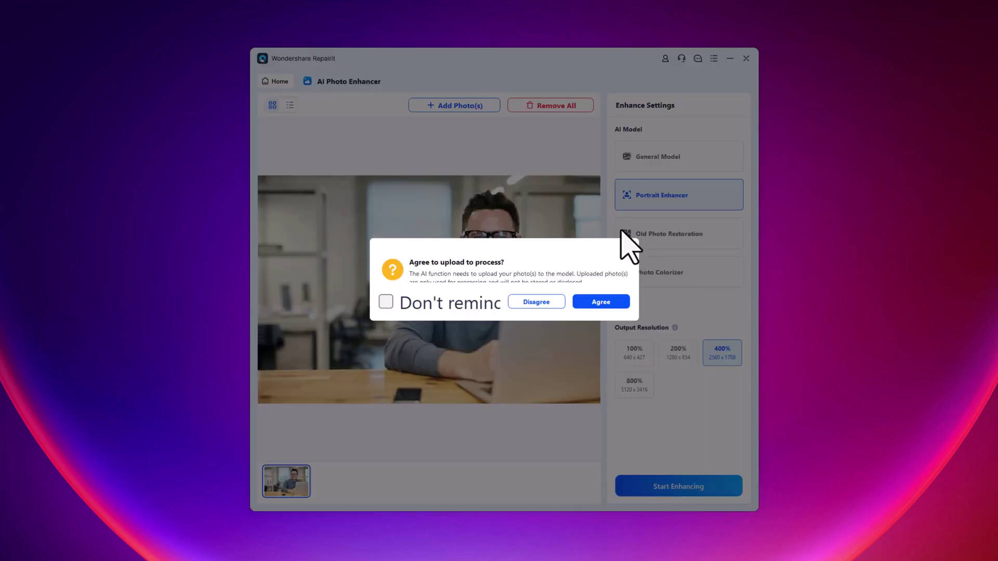
pyautogui.click(601, 302)
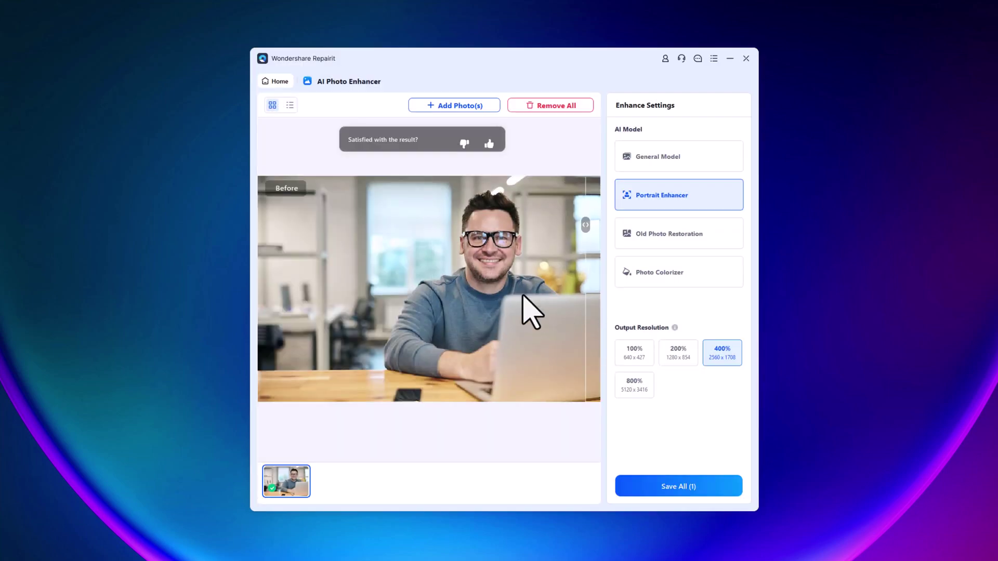
pyautogui.moveTo(356, 273); pyautogui.dragTo(568, 293)
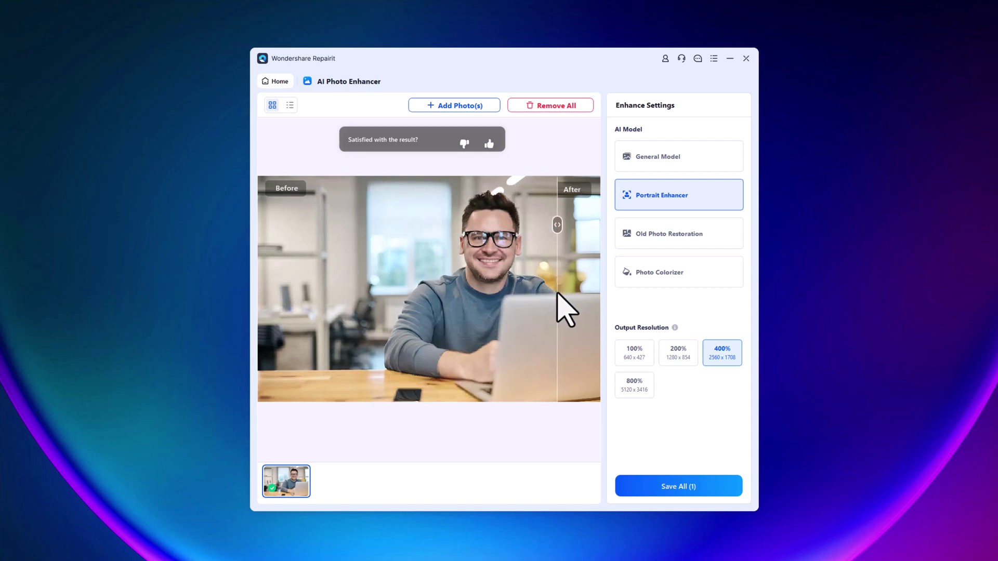
pyautogui.moveTo(564, 306); pyautogui.dragTo(377, 321)
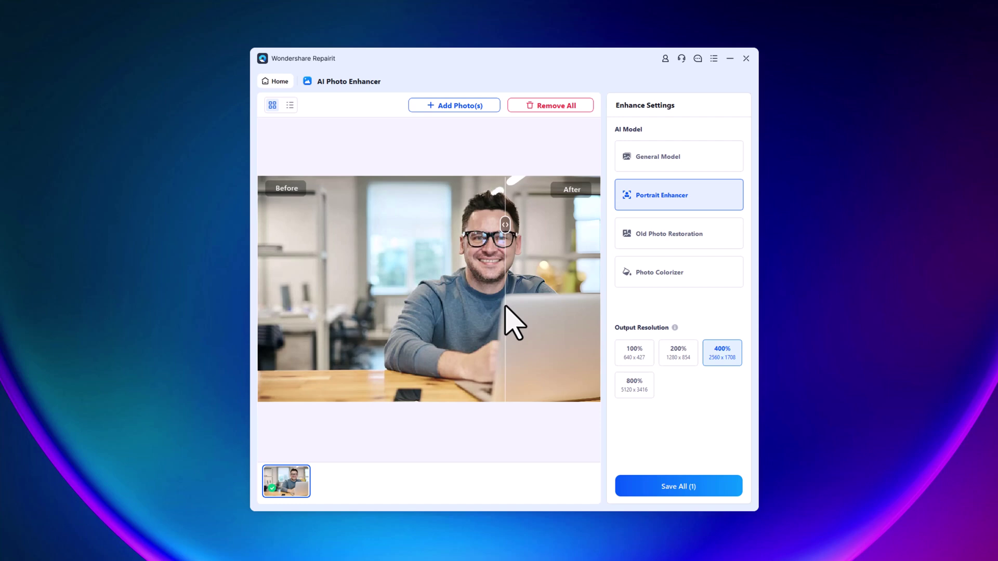
# - Return home and load the black-and-white wedding photo with the Photo Colorizer model
pyautogui.click(280, 82)
pyautogui.click(545, 303)
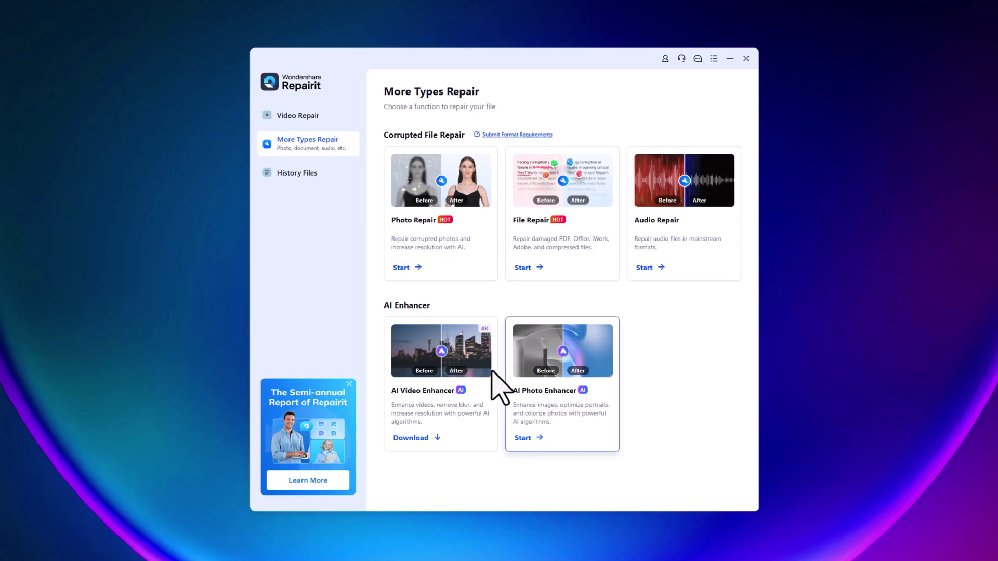
pyautogui.click(555, 363)
pyautogui.click(544, 394)
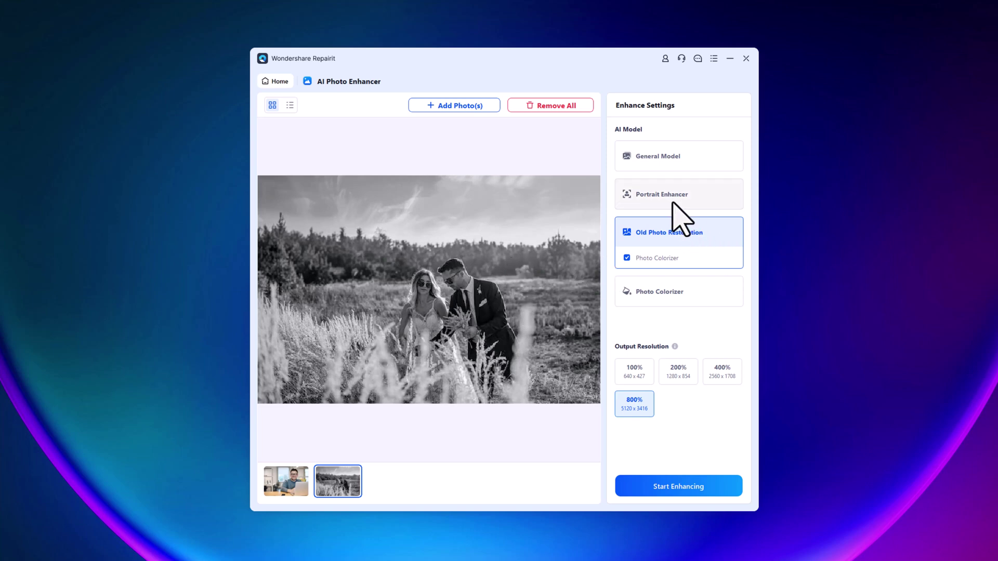
pyautogui.moveTo(679, 233)
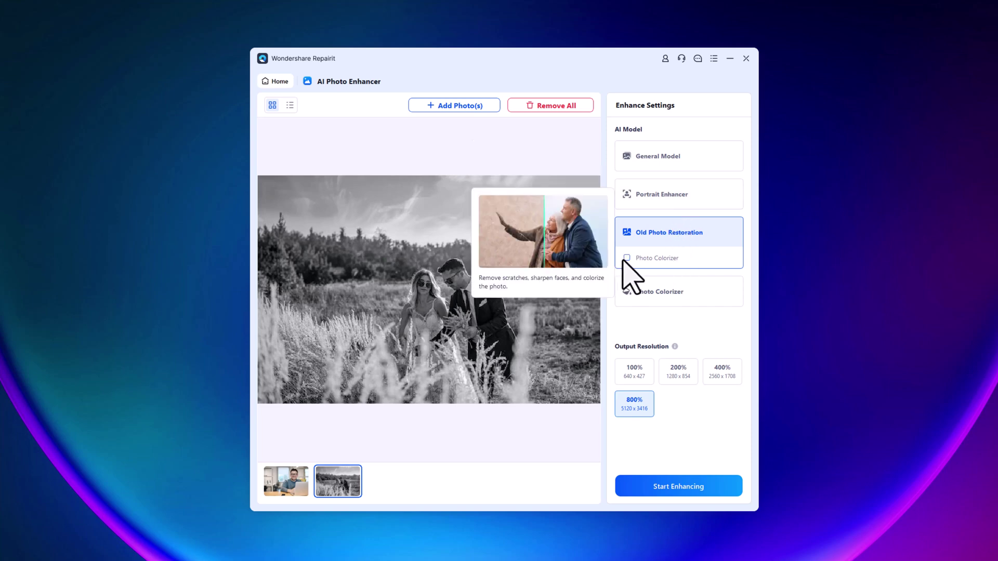
pyautogui.click(664, 292)
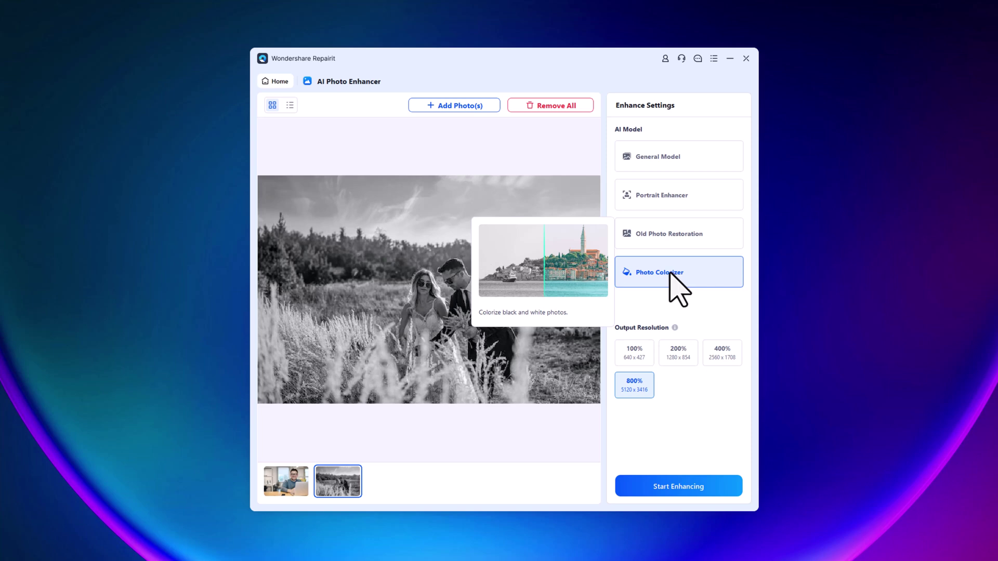
# - Colorize the wedding photo at 400% output resolution
pyautogui.click(679, 352)
pyautogui.click(723, 353)
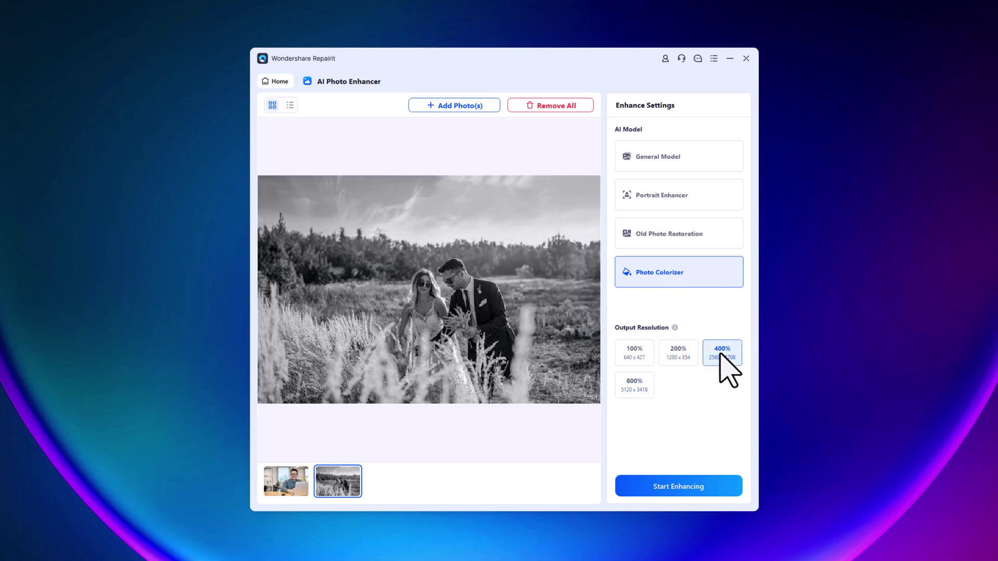
pyautogui.click(677, 488)
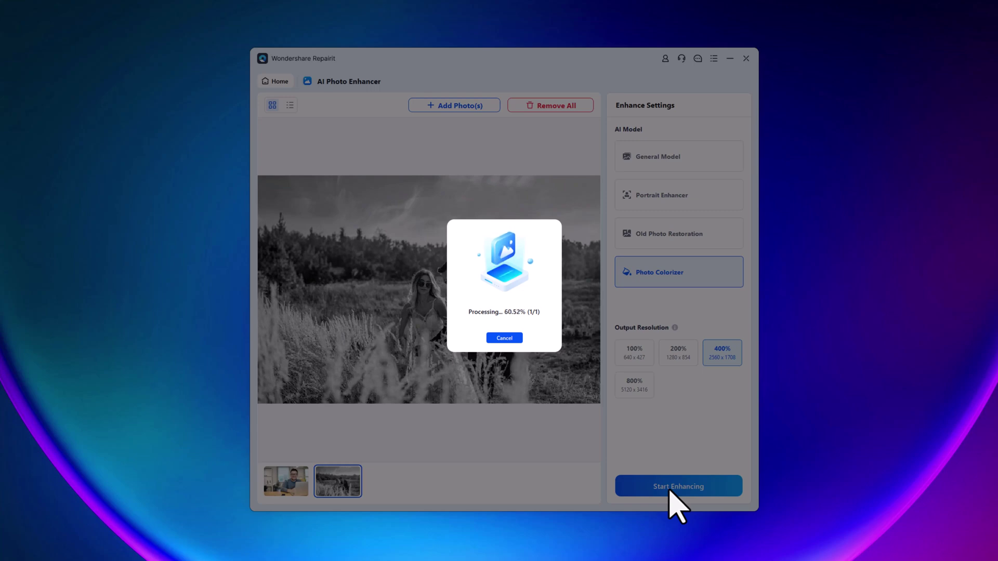
pyautogui.click(601, 304)
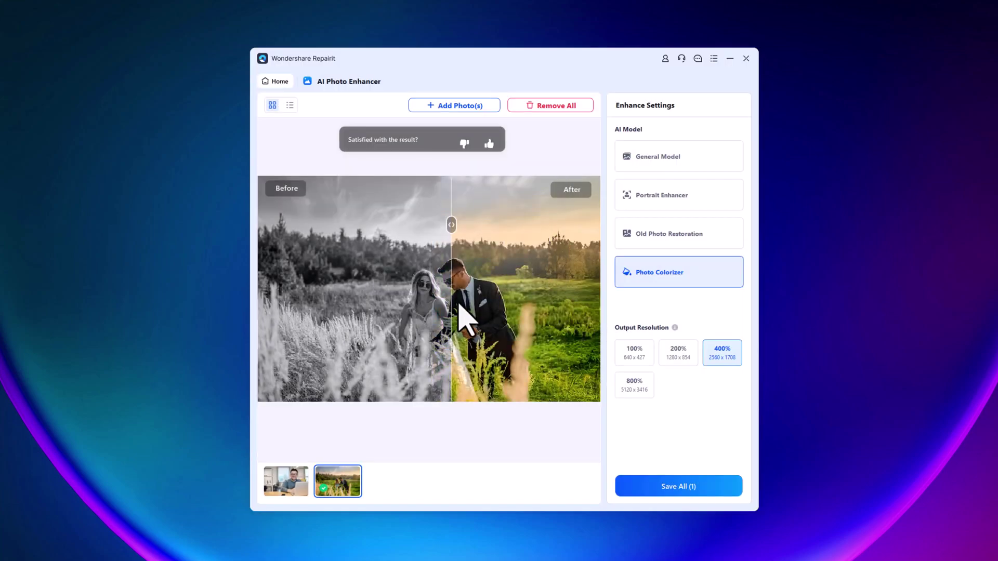
# - Drag the before/after slider to compare the original and colorized photo
pyautogui.moveTo(460, 312)
pyautogui.mouseDown()
pyautogui.moveTo(252, 321)
pyautogui.moveTo(592, 340)
pyautogui.mouseUp()
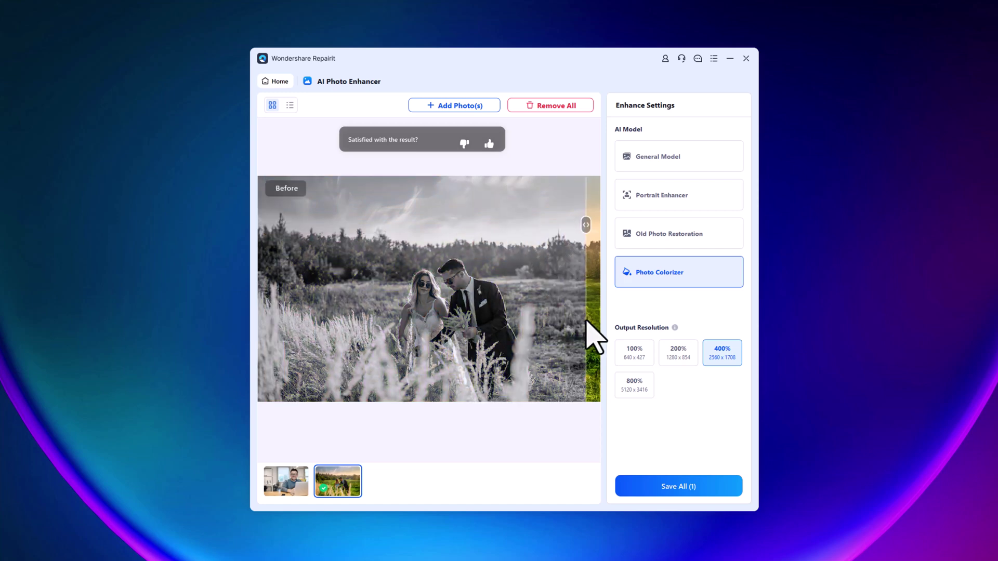
pyautogui.moveTo(593, 339); pyautogui.dragTo(279, 337)
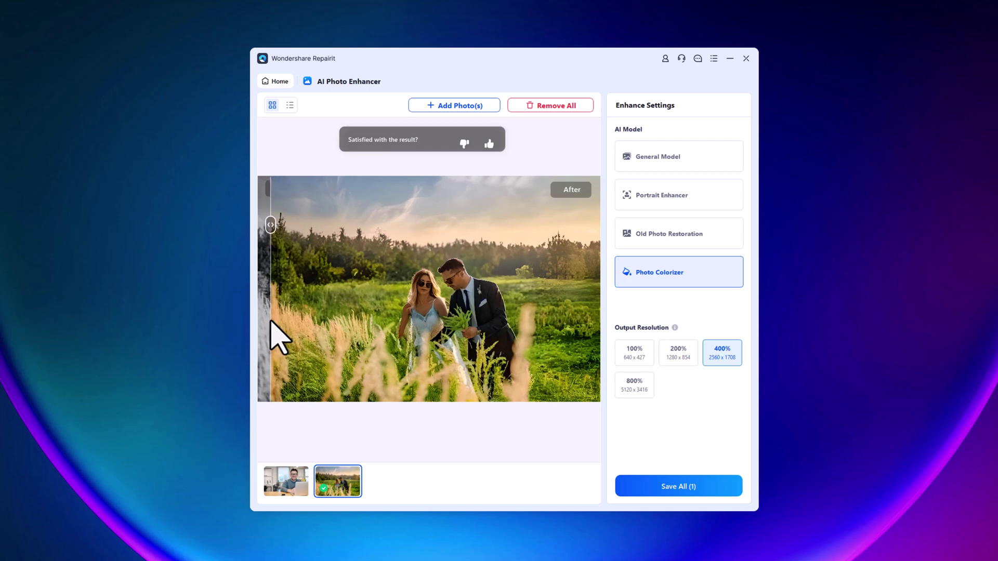
pyautogui.moveTo(279, 337)
pyautogui.mouseDown()
pyautogui.moveTo(445, 351)
pyautogui.moveTo(515, 379)
pyautogui.mouseUp()
# - Save all enhanced photos with Local Disk (C:) as the destination
pyautogui.click(678, 486)
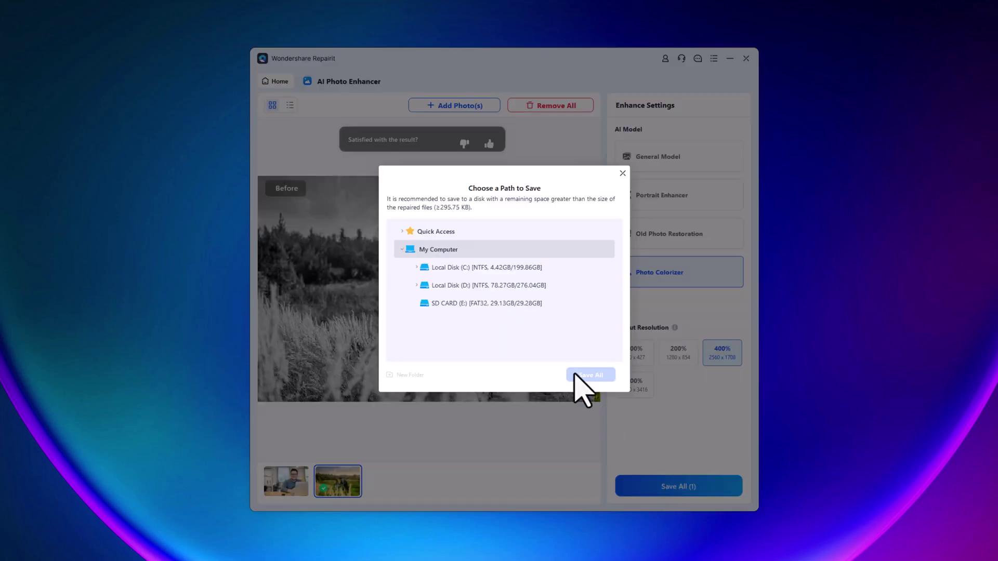
pyautogui.click(472, 268)
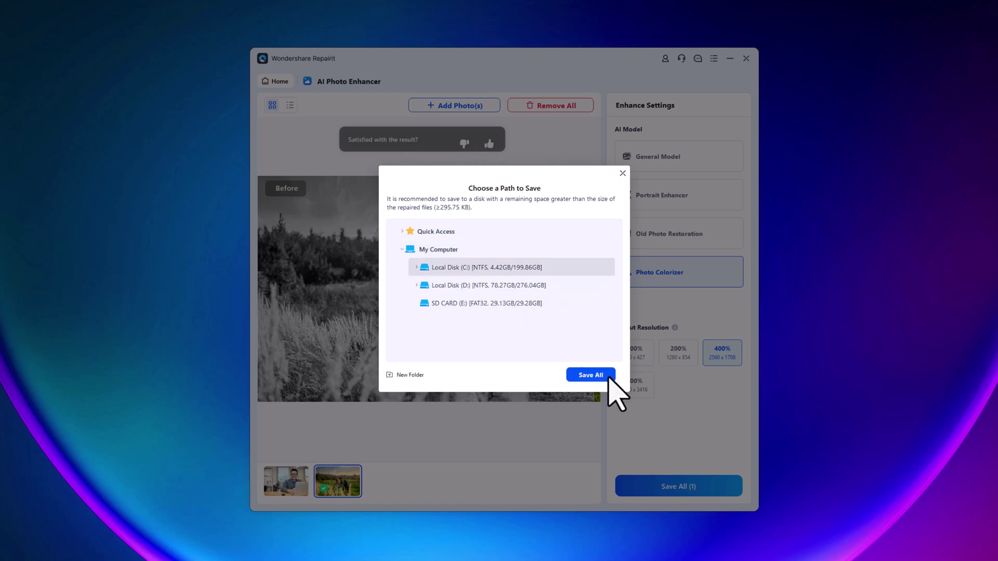
pyautogui.click(591, 375)
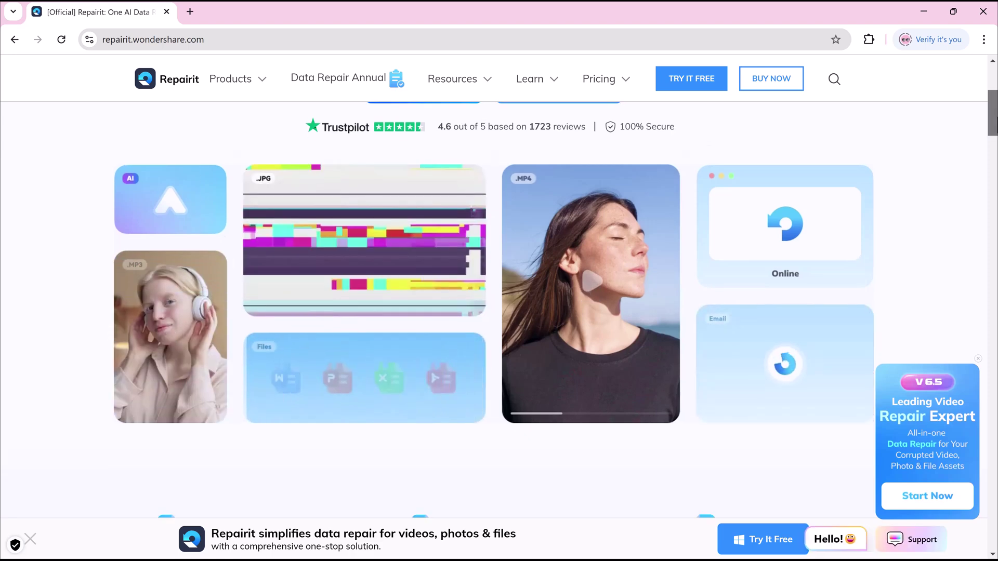
pyautogui.scroll(-5, 499, 312)
pyautogui.scroll(-3, 499, 312)
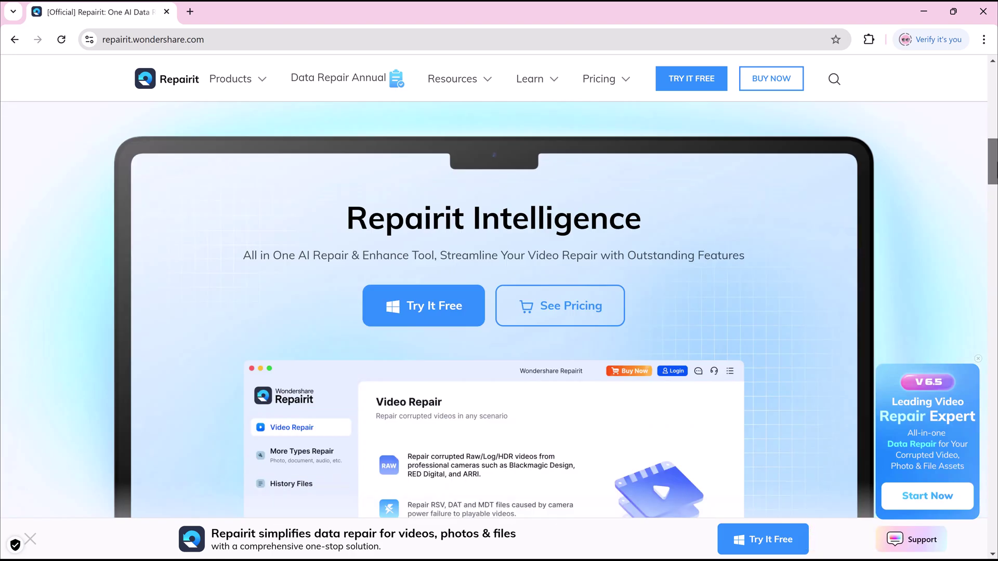
pyautogui.scroll(-3, 499, 313)
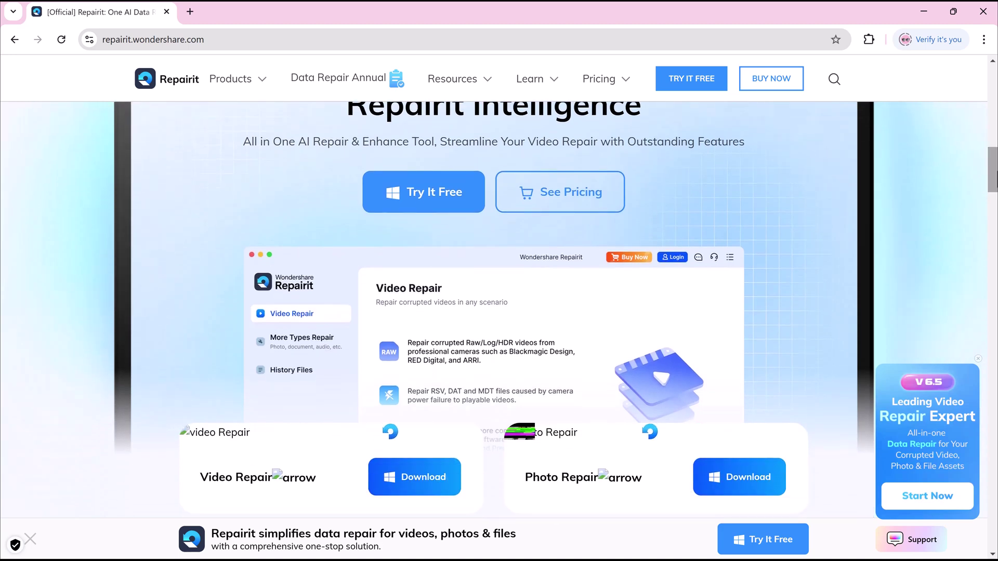
pyautogui.moveTo(992, 181); pyautogui.dragTo(992, 251)
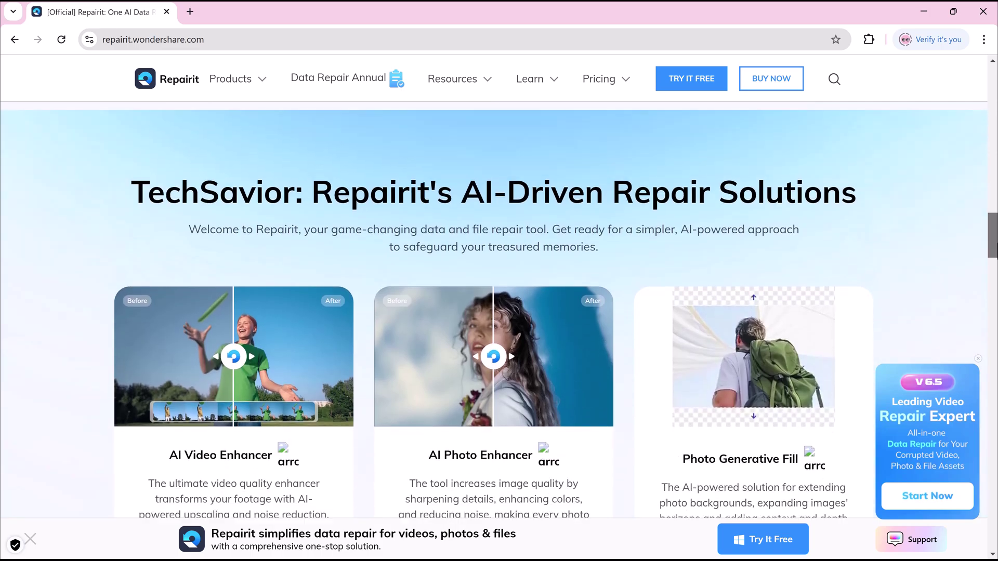